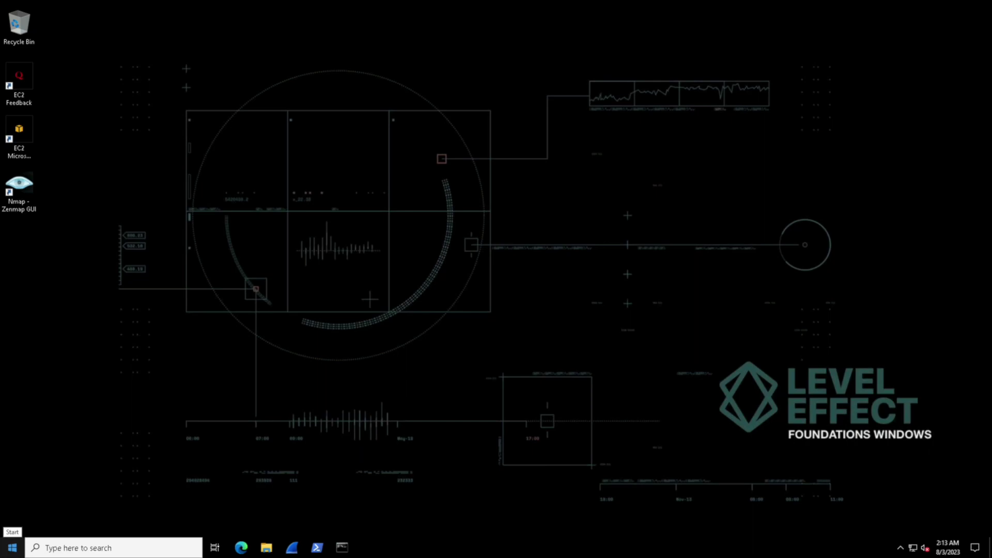
Open the Start menu to show the alphabetical app list and Windows Server tiles.
click(12, 548)
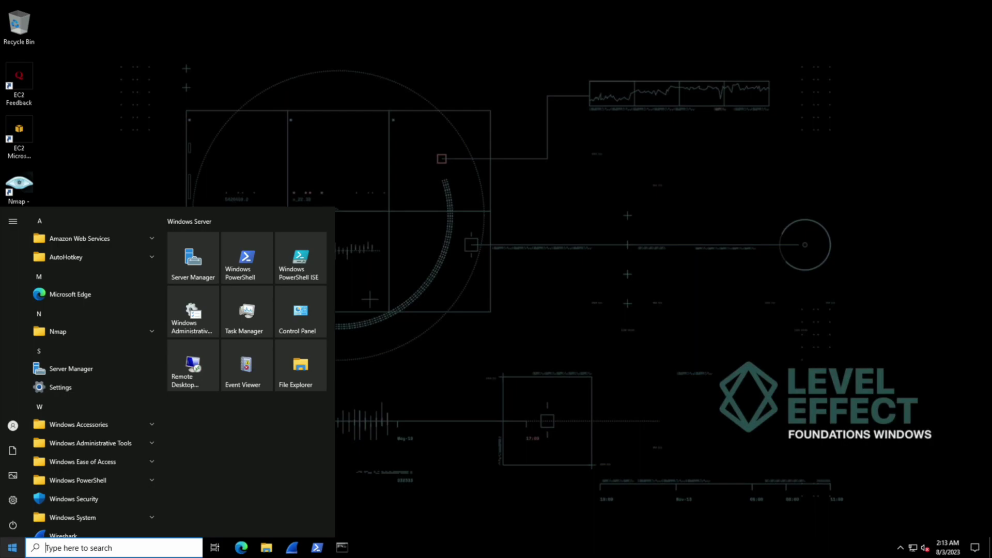
Close the Start menu, then show the desktop and bring the open windows back from the taskbar menu.
key(Escape)
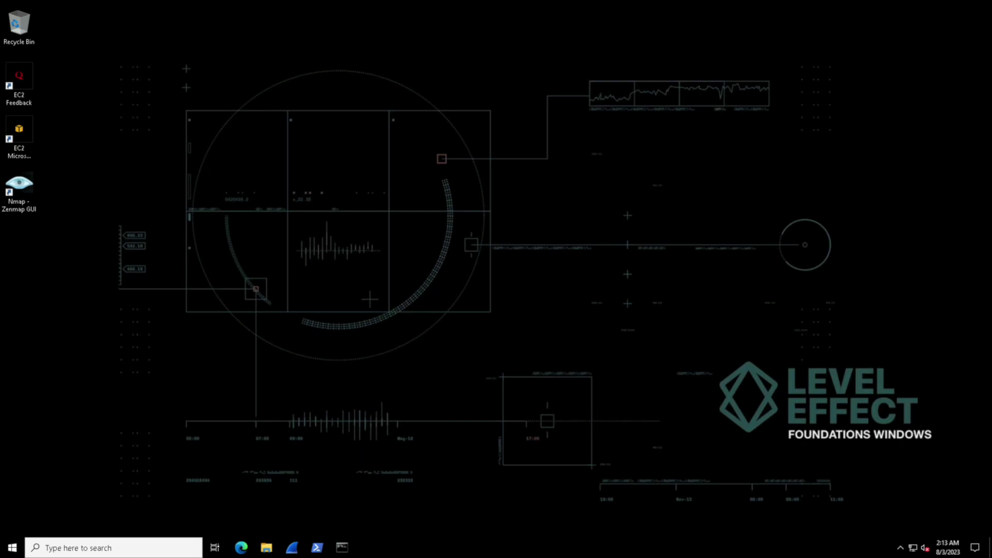
right_click(398, 545)
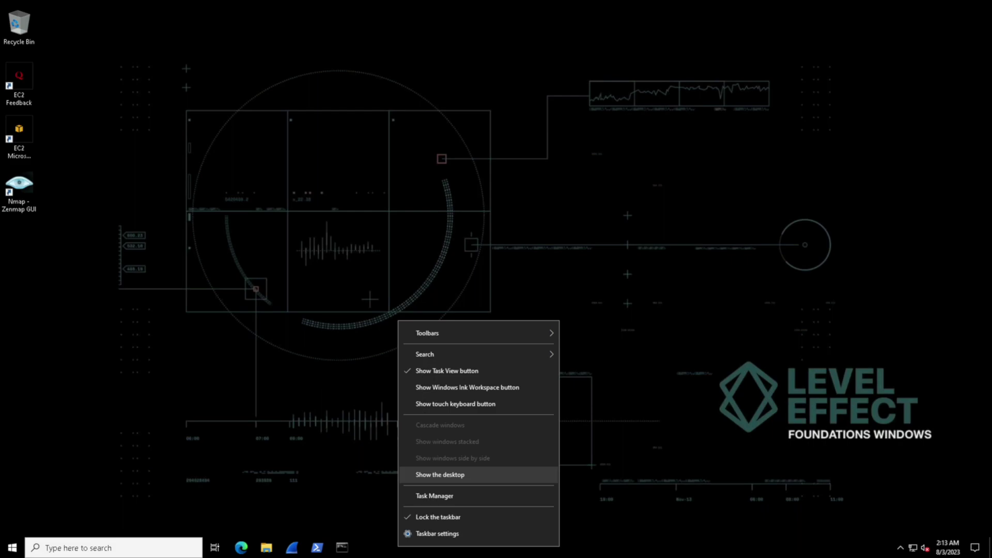
click(440, 474)
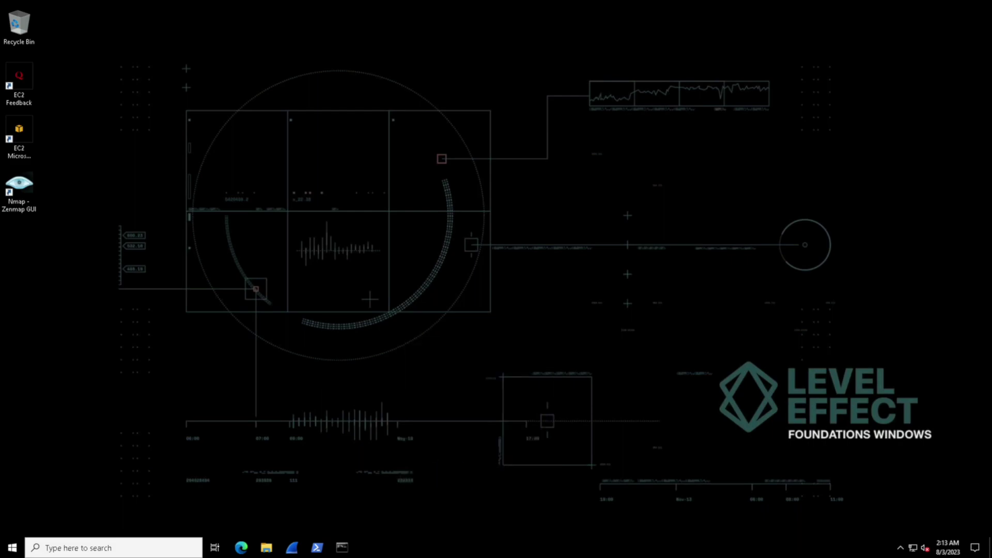
right_click(386, 548)
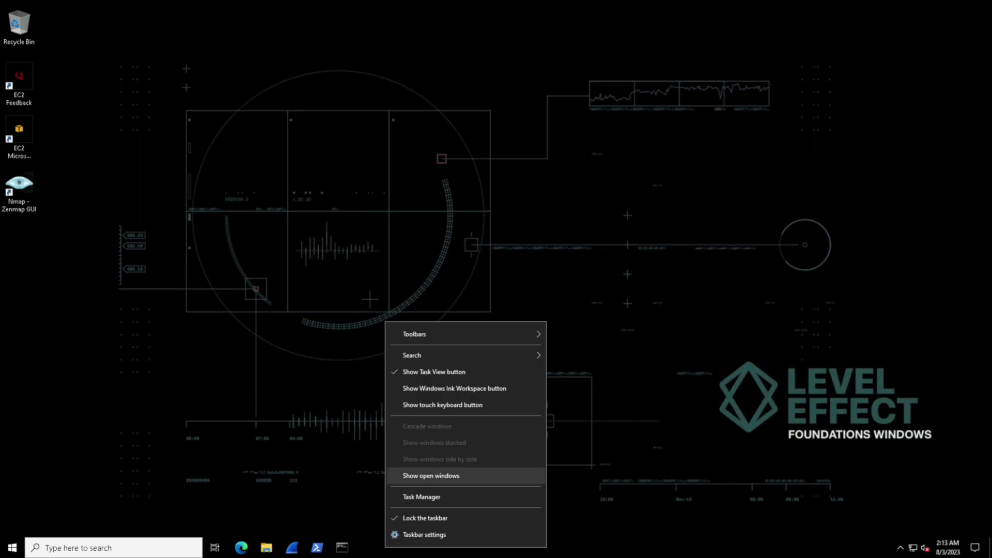
click(439, 475)
Set the taskbar Search to Hidden, then back to Show search box.
right_click(411, 548)
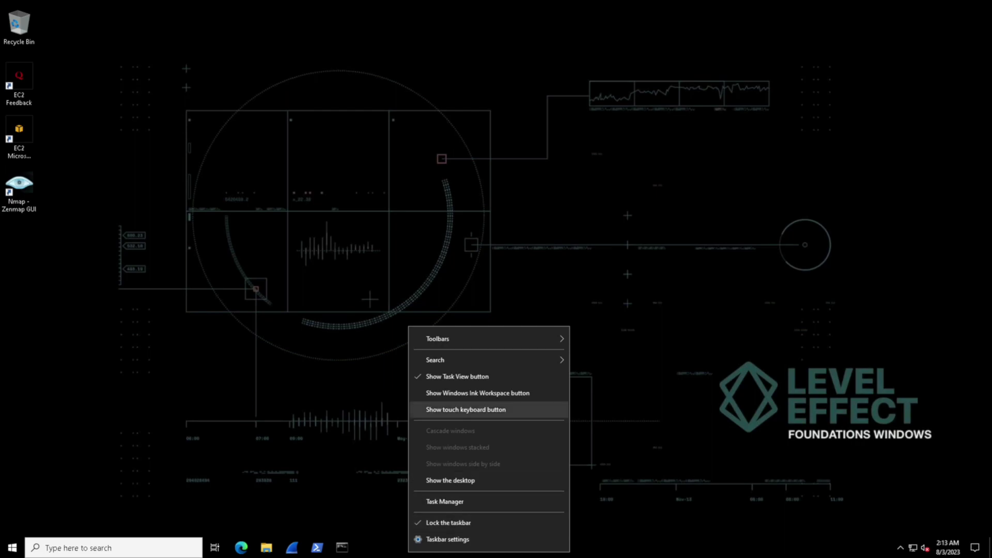
mouse_move(465, 360)
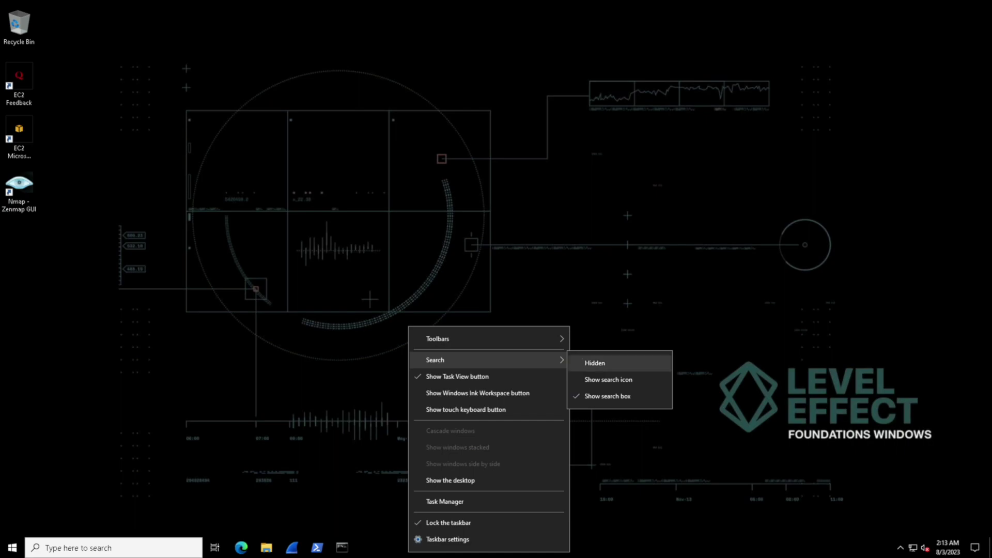
click(594, 362)
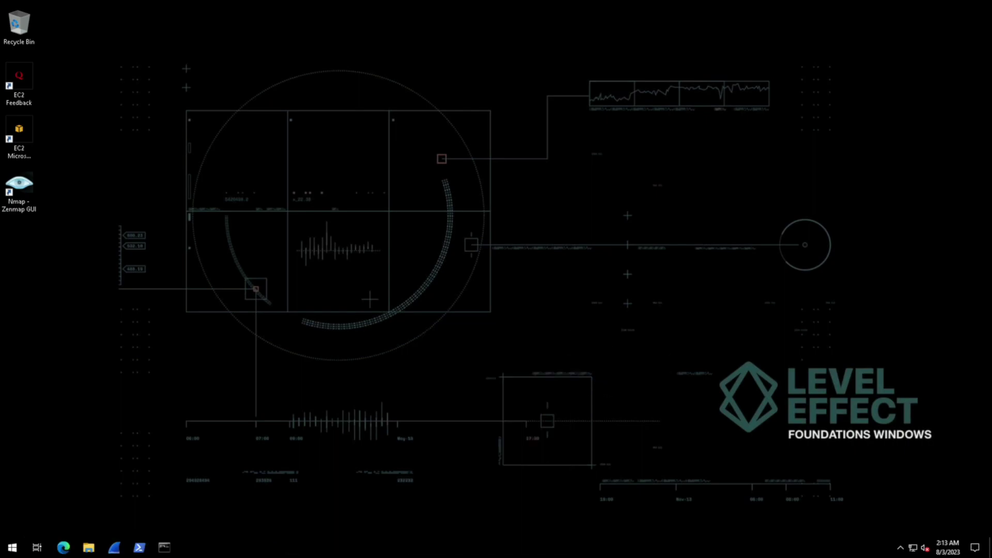
right_click(472, 549)
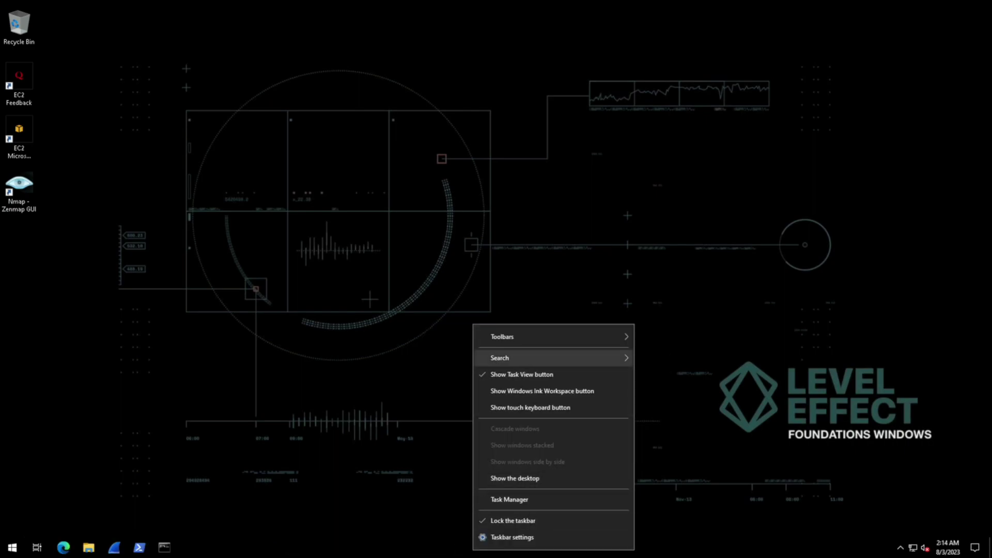
mouse_move(517, 358)
click(672, 394)
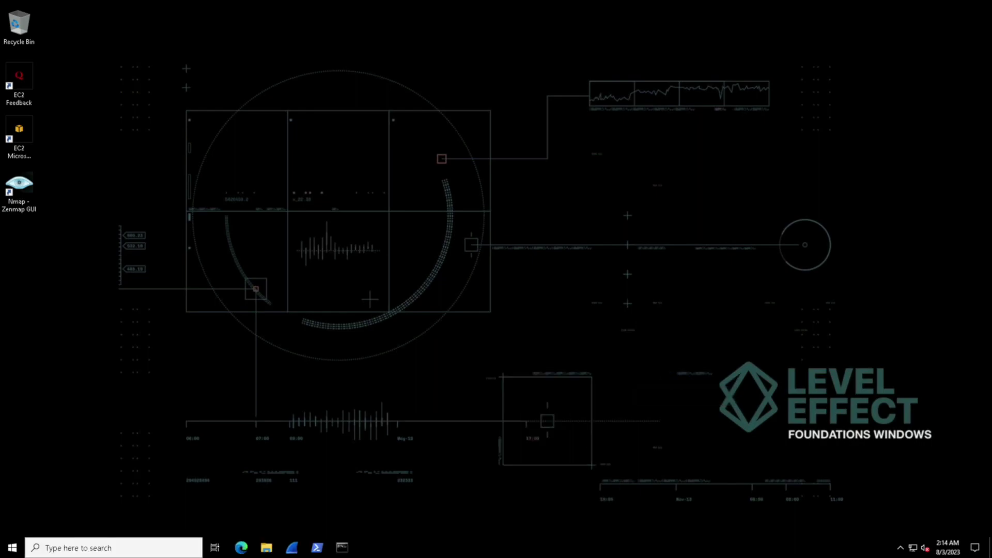
right_click(412, 546)
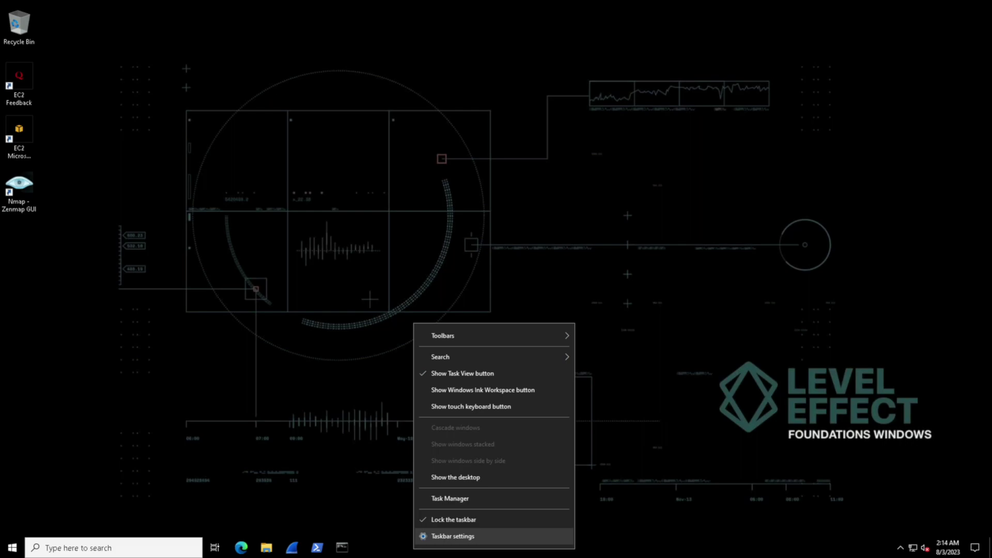
In Taskbar settings, turn Lock the taskbar off, toggle auto-hide and small buttons on then off, and close Settings.
click(452, 536)
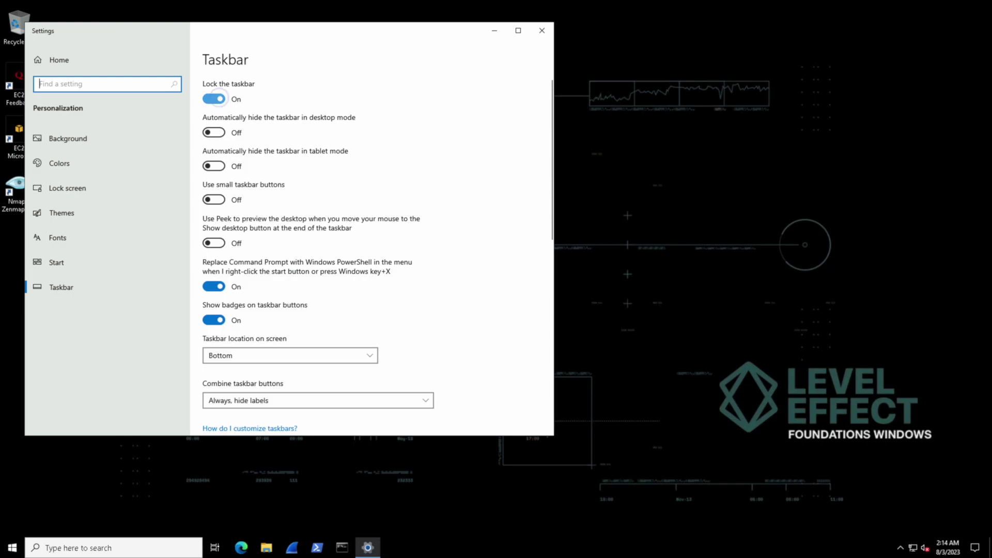
click(214, 98)
click(213, 133)
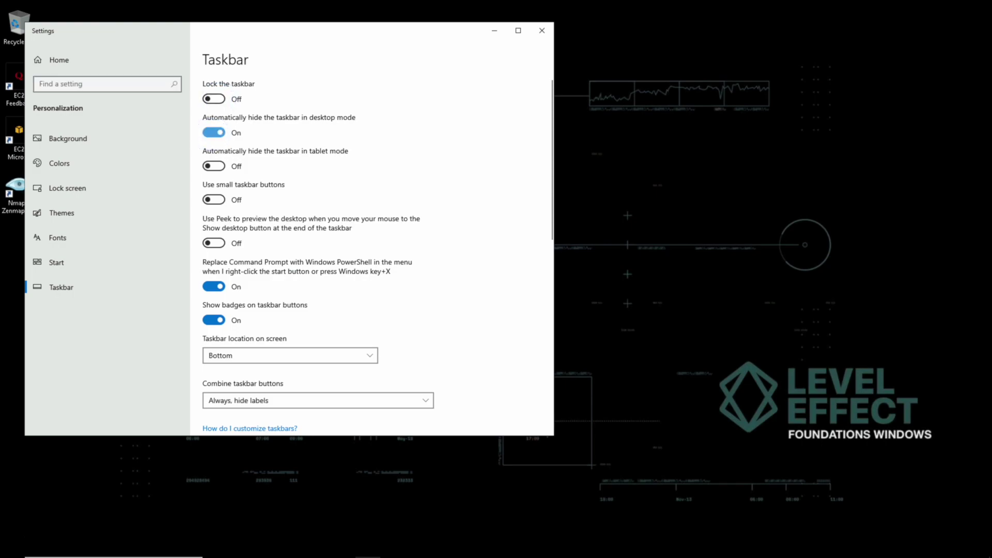
click(213, 133)
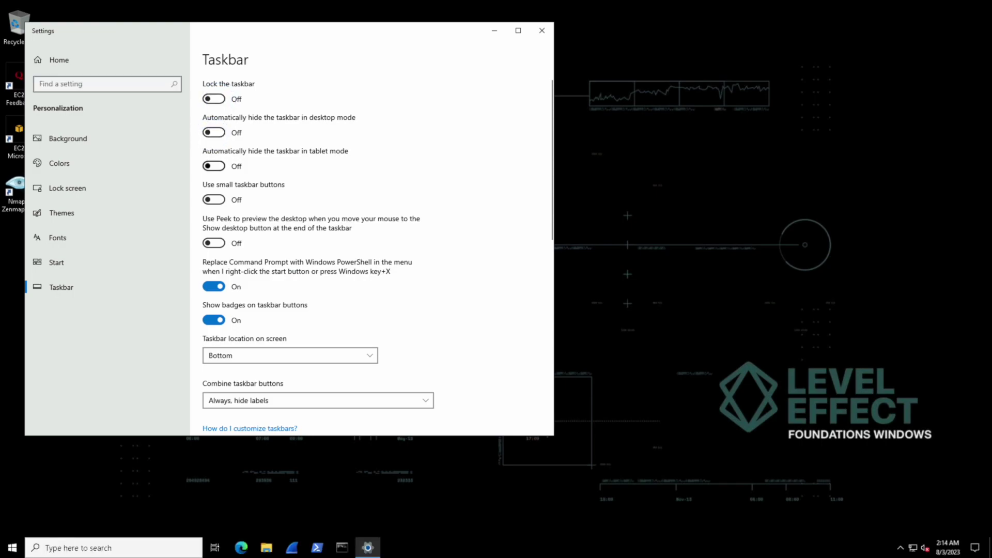
click(213, 200)
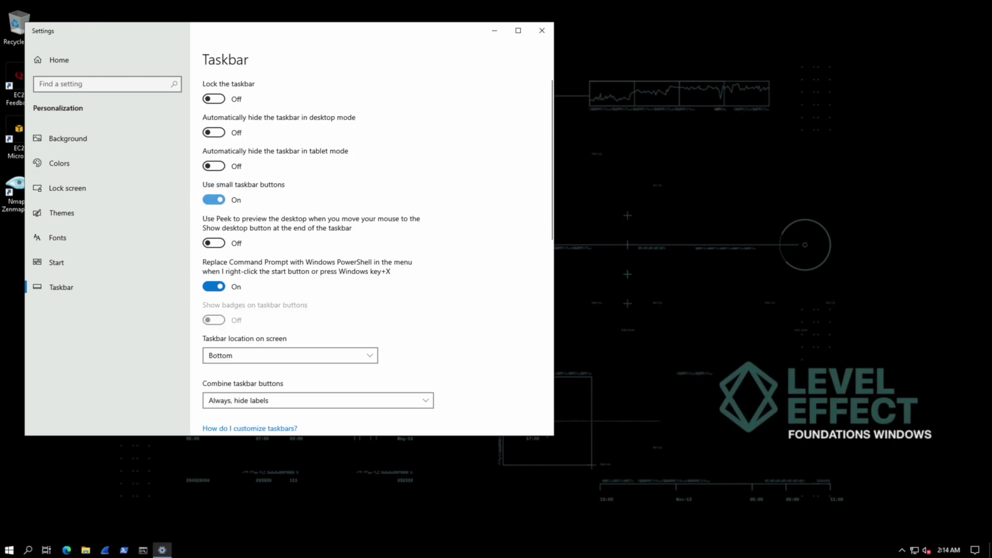
click(213, 200)
scroll(372, 232, down, 5)
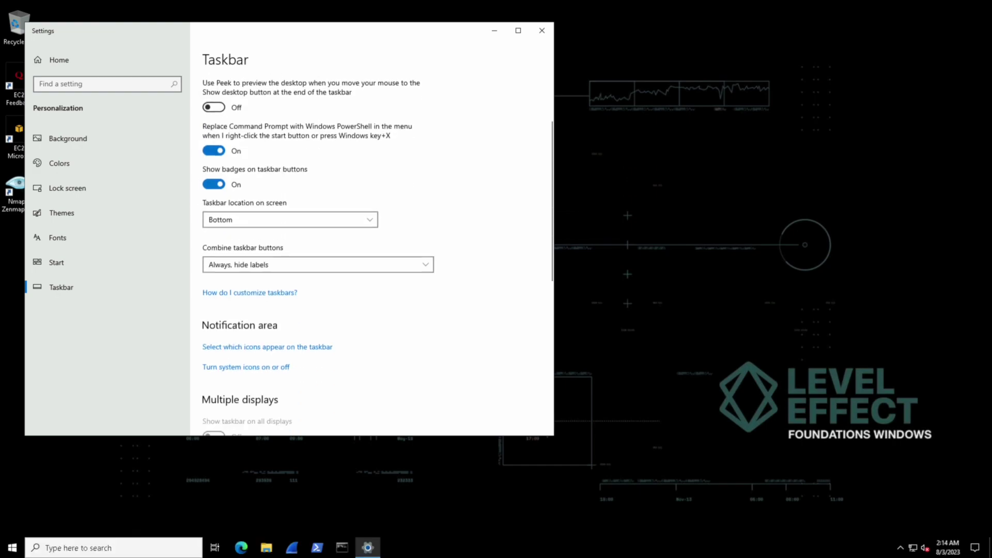
scroll(372, 232, down, 5)
click(542, 30)
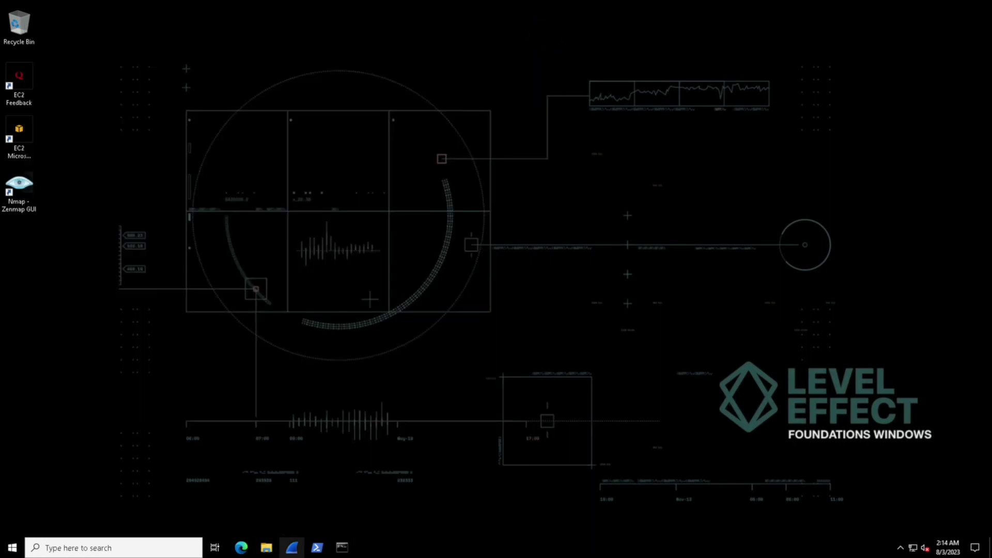
Open File Explorer at Quick access with Win+E, then close it.
key(super+e)
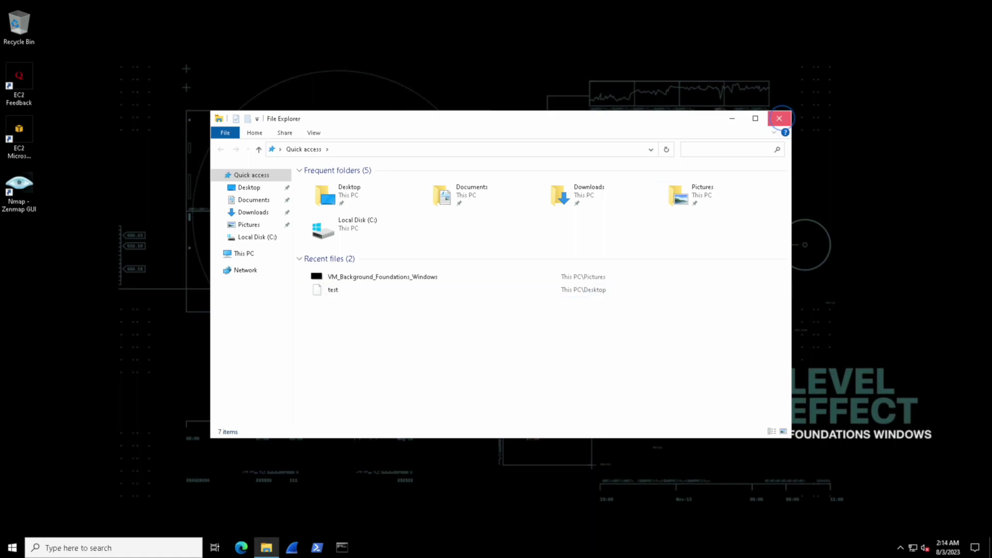
click(779, 118)
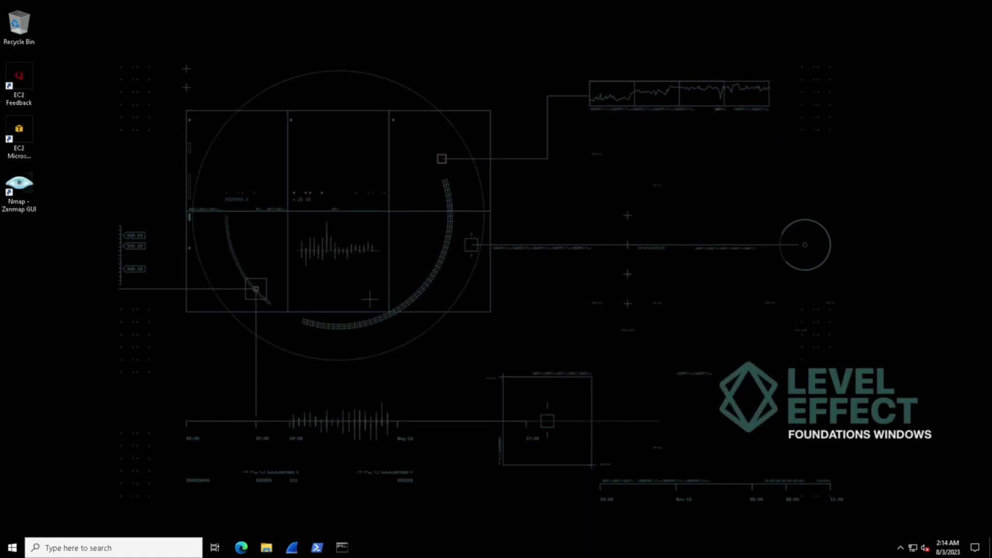
click(12, 547)
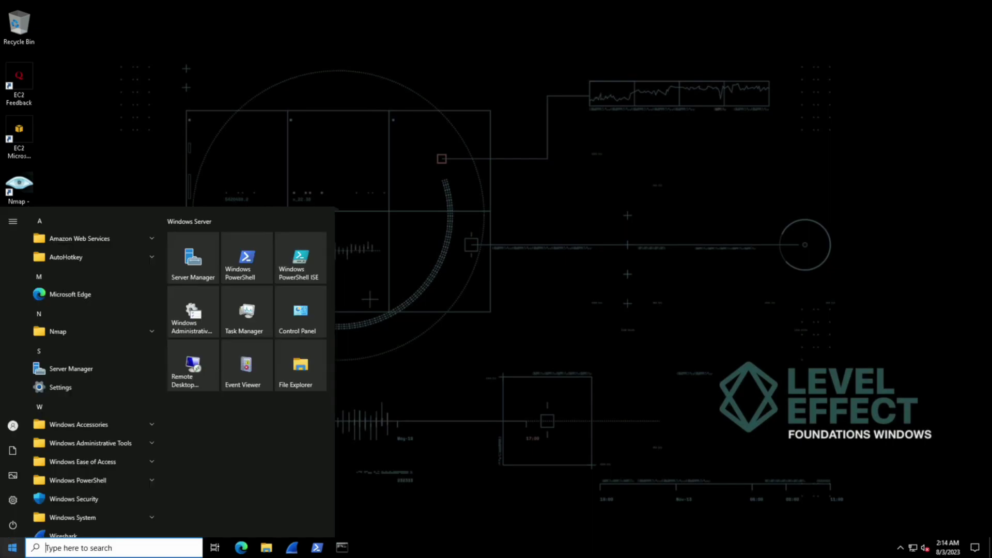
click(301, 311)
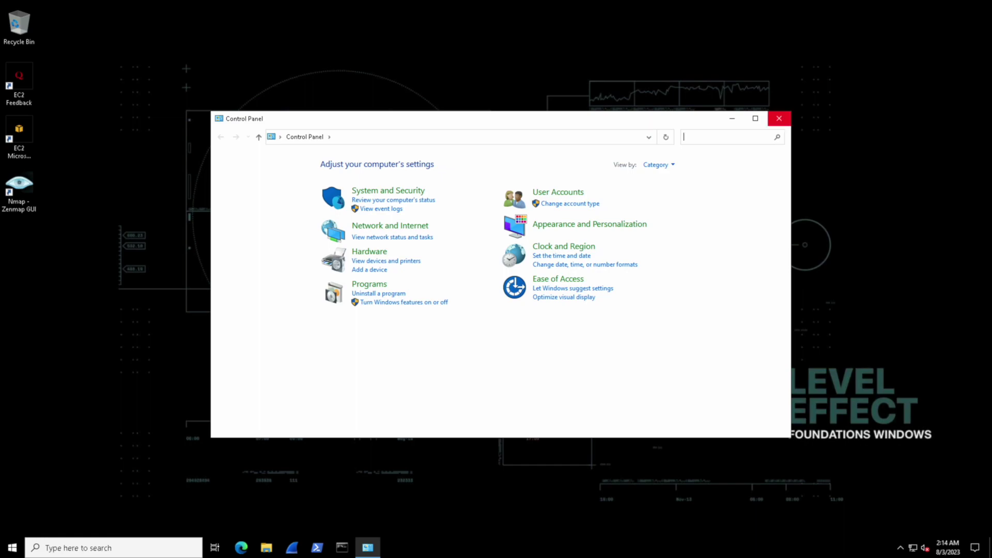
click(779, 118)
key(super)
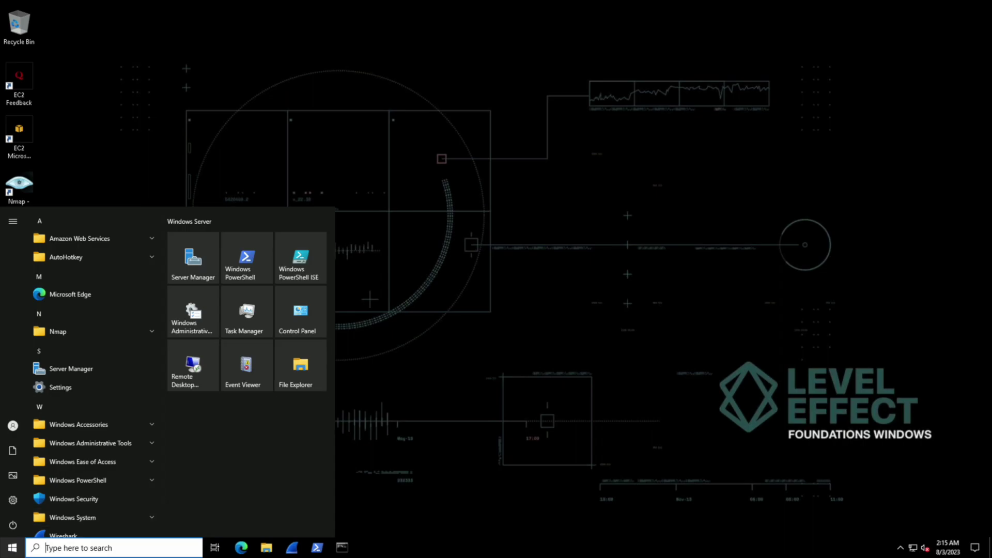
Open Windows Settings from the Start menu and close it from its home page.
click(60, 387)
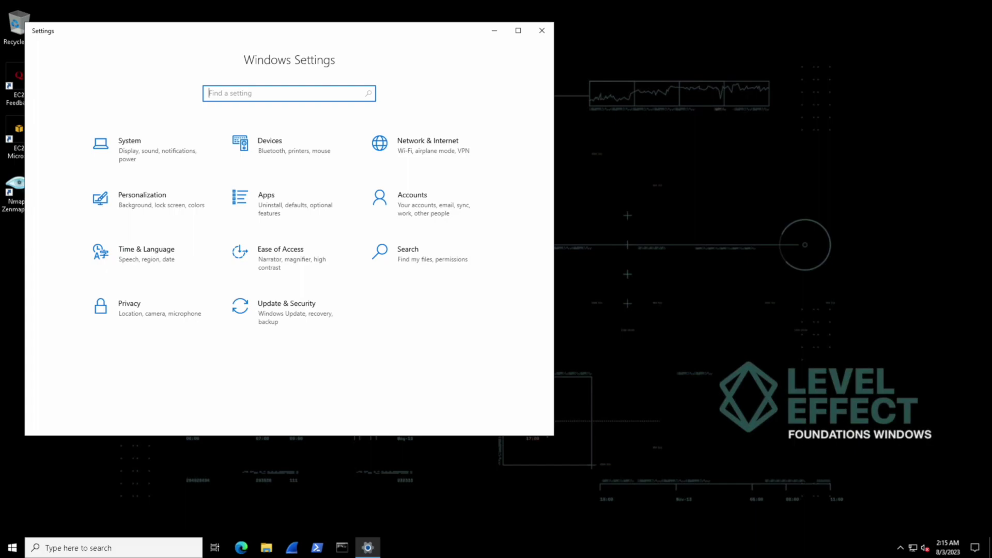
click(542, 31)
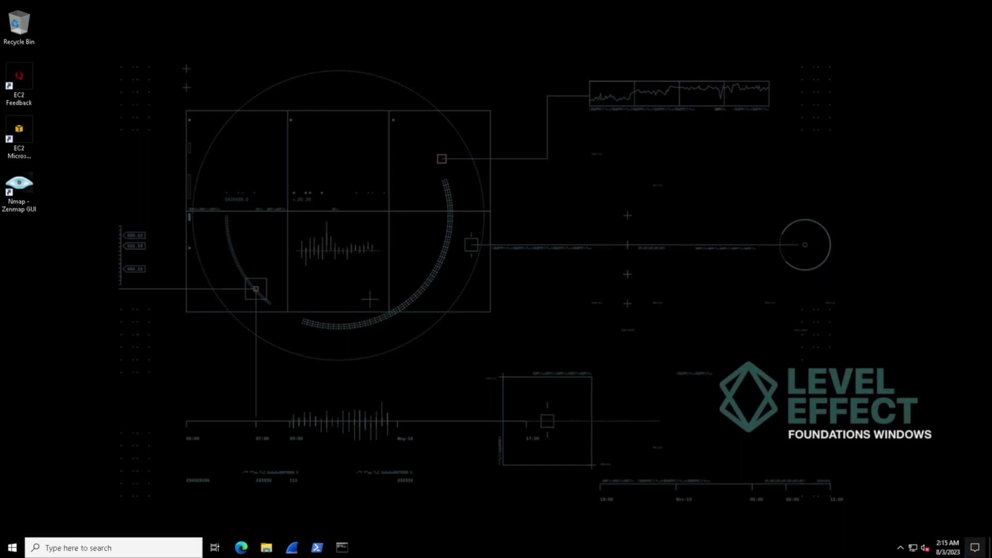
key(super+a)
key(super+a)
key(super+a)
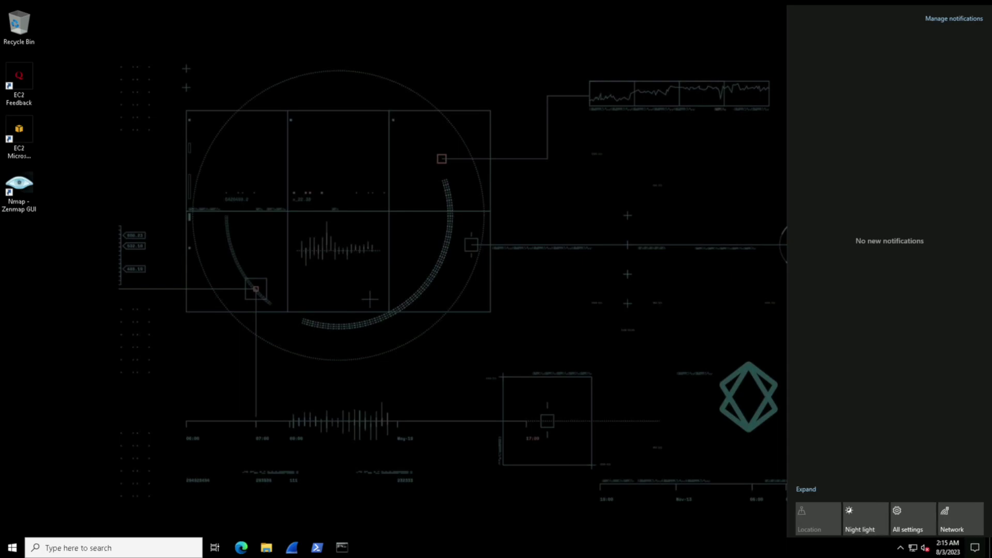
click(954, 19)
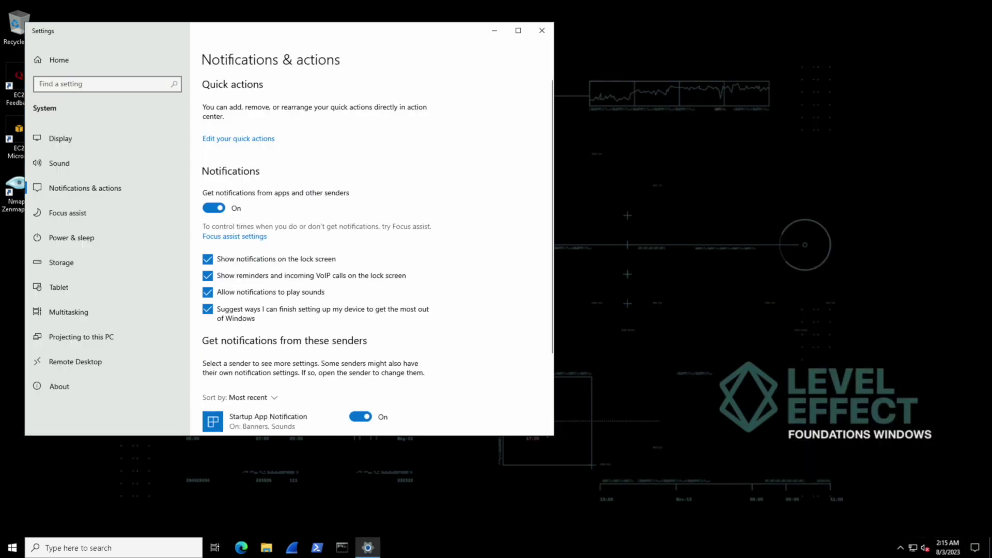
scroll(253, 76, down, 2)
click(253, 76)
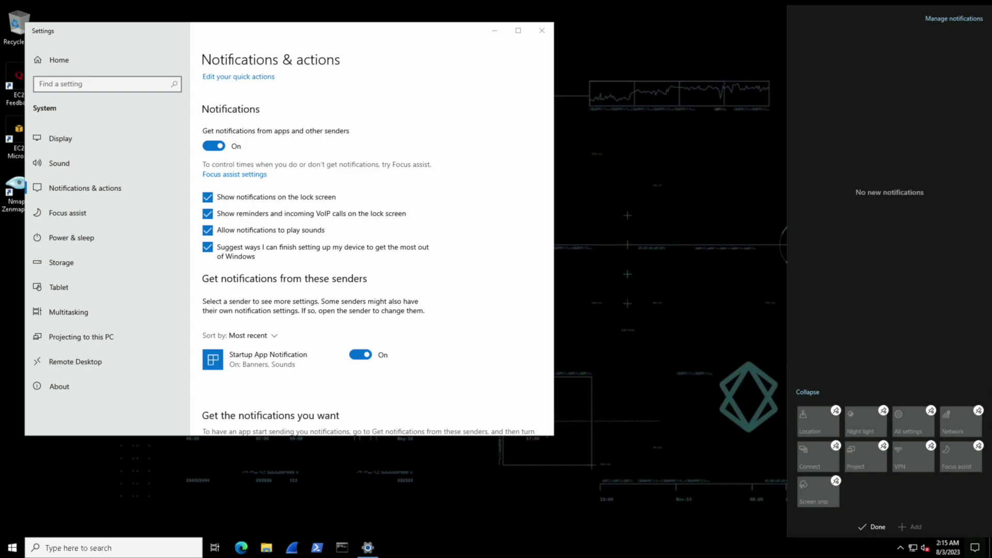
click(872, 527)
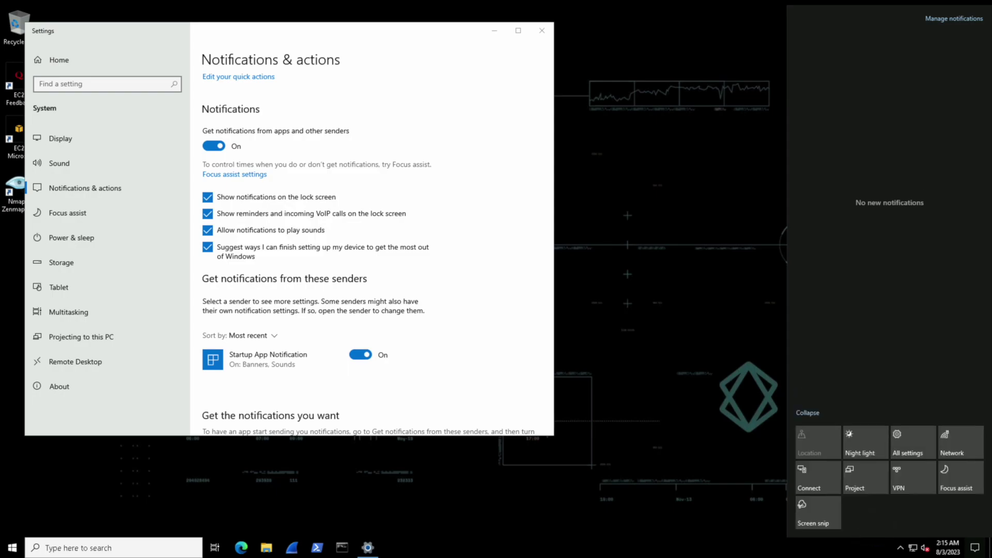
scroll(377, 253, down, 2)
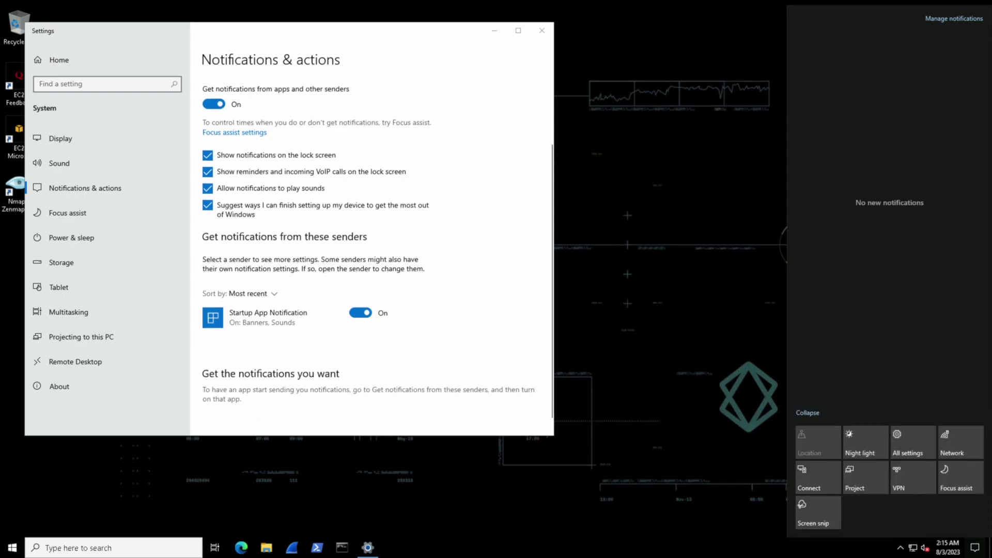
scroll(372, 253, up, 4)
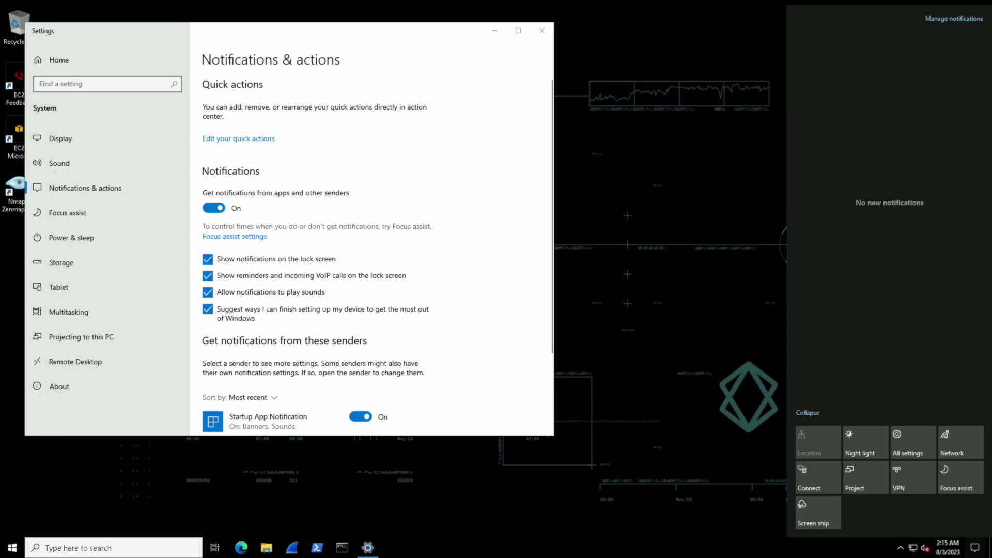
click(542, 30)
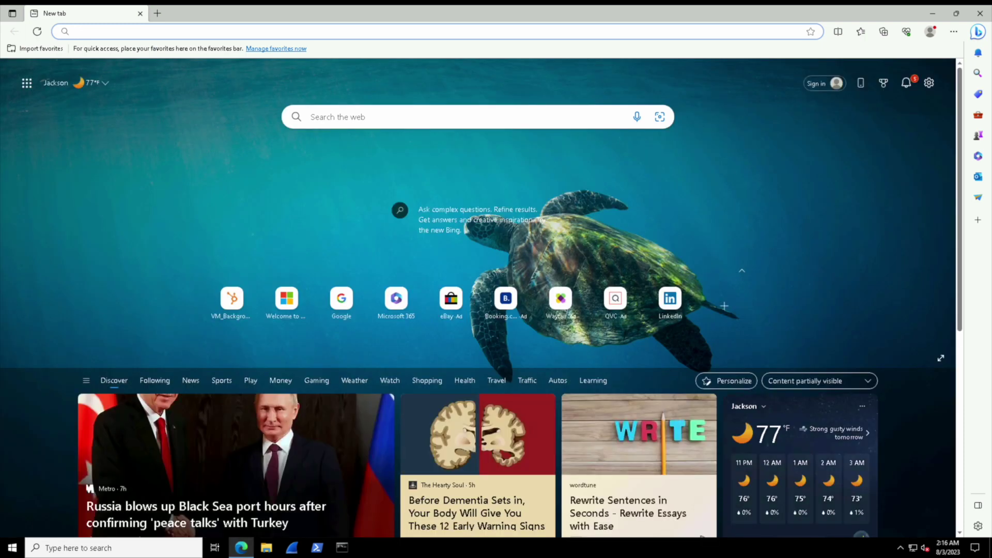
Switch to Desktop 2, open PowerShell, and type "I'm in a new window!" at the prompt.
click(214, 546)
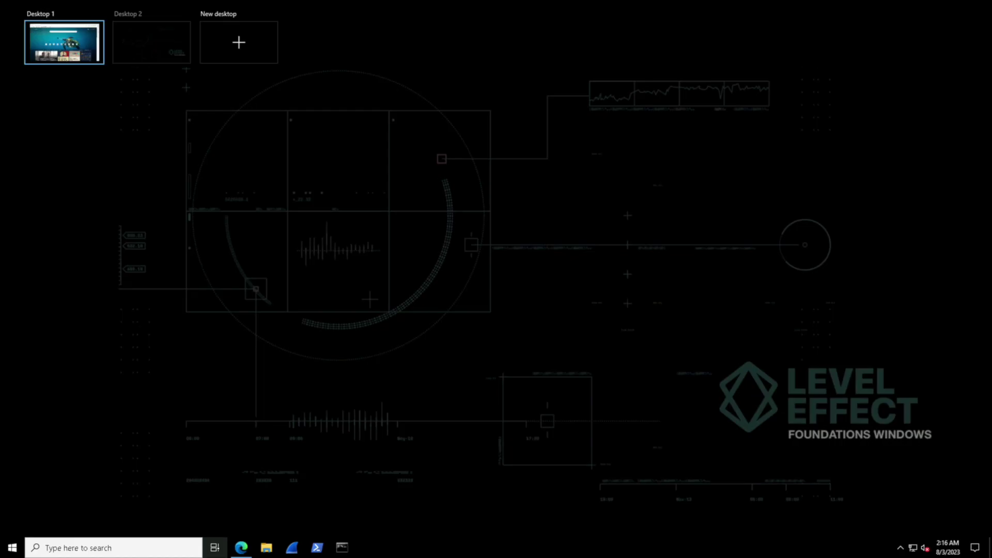
click(151, 43)
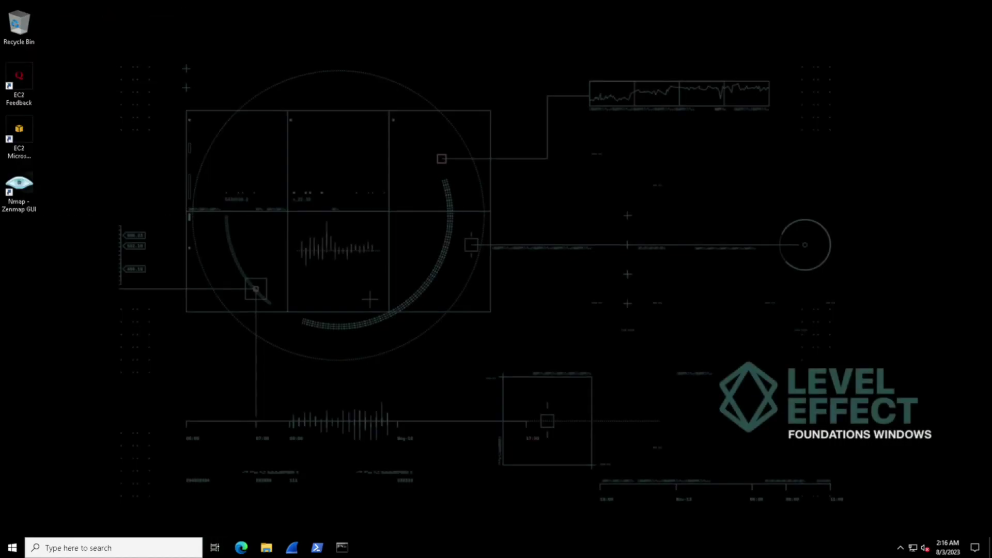
click(316, 547)
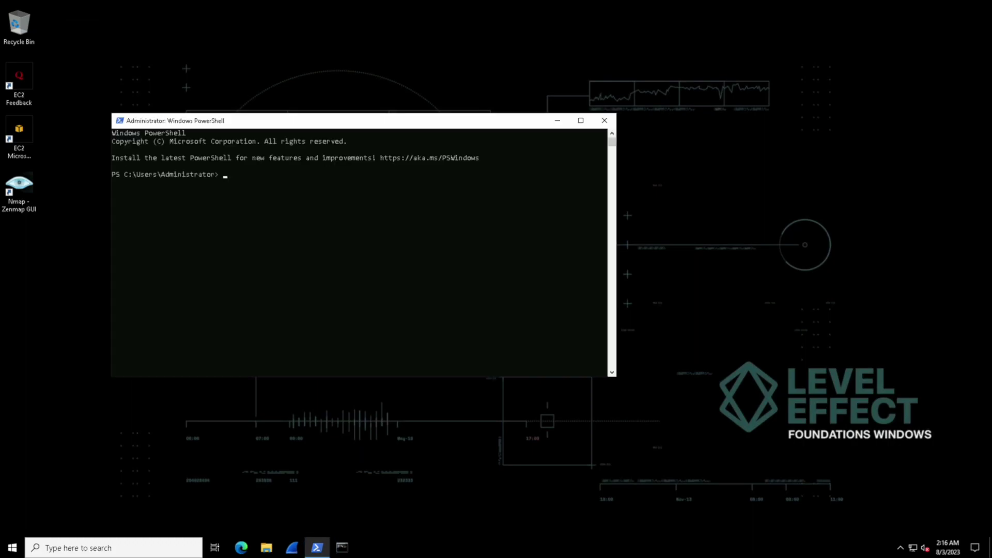
text(I'm in a new window!)
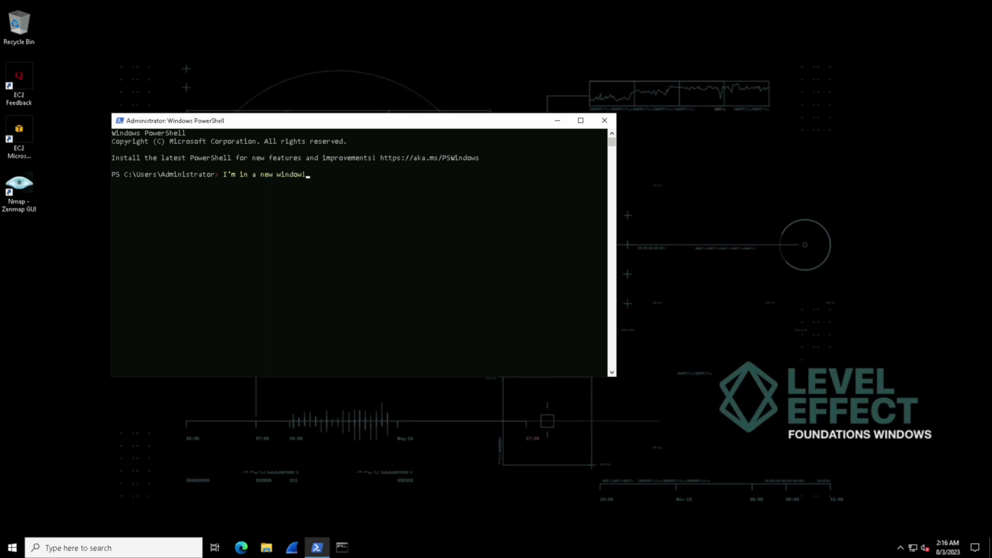